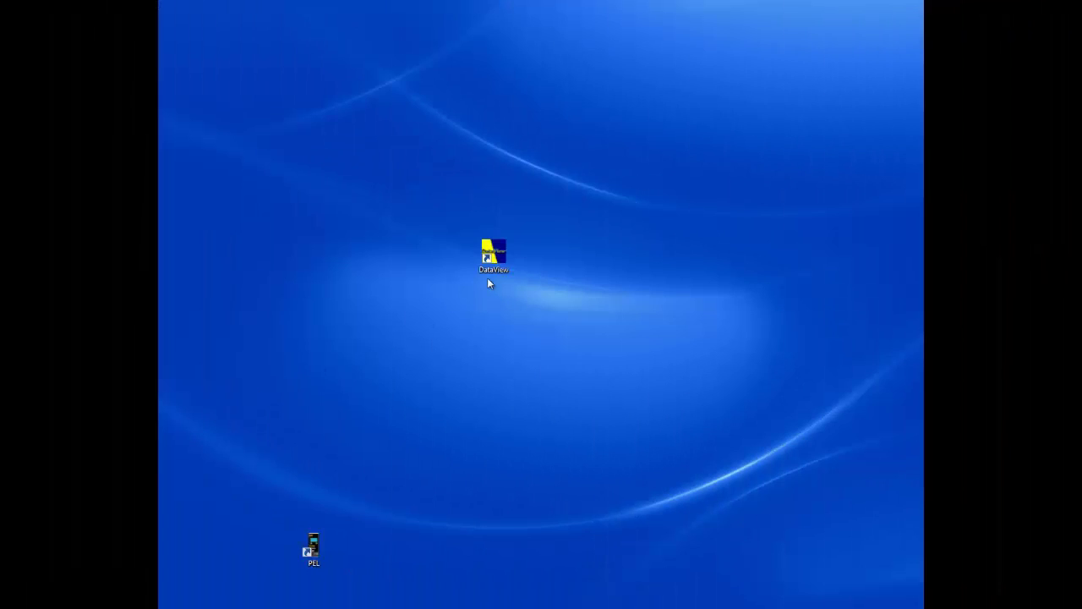
Launch DataView and select Basic report.dvt from the PEL templates folder.
double_click(494, 253)
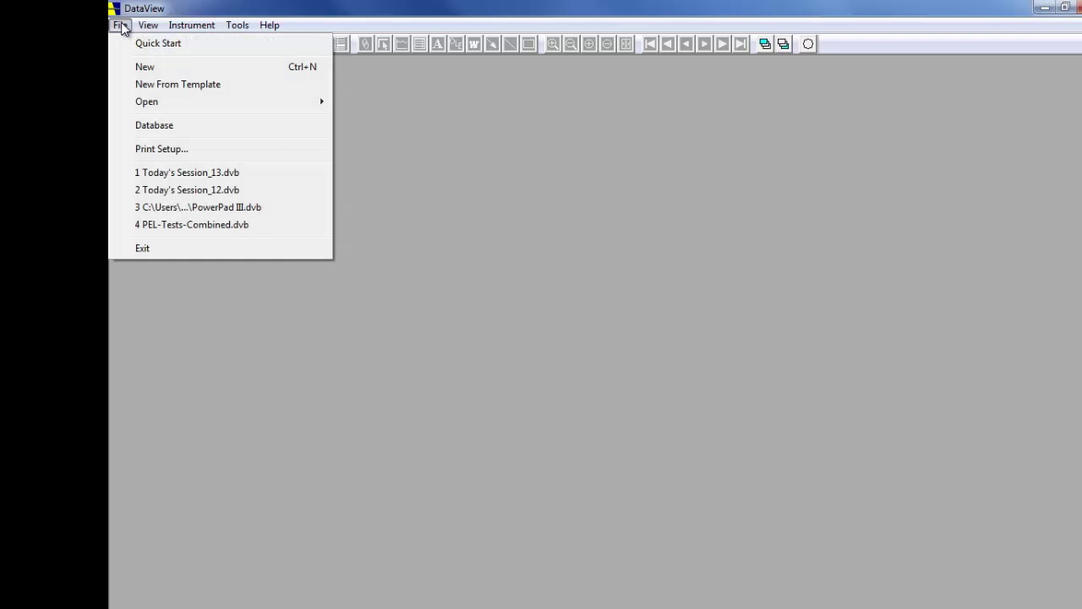
mouse_move(146, 102)
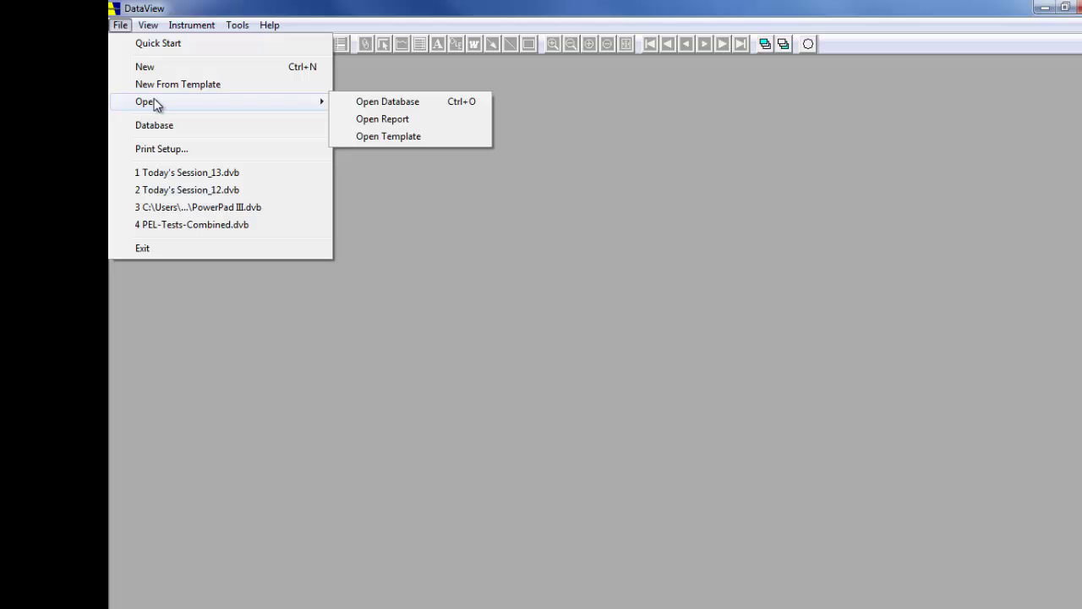
left_click(362, 137)
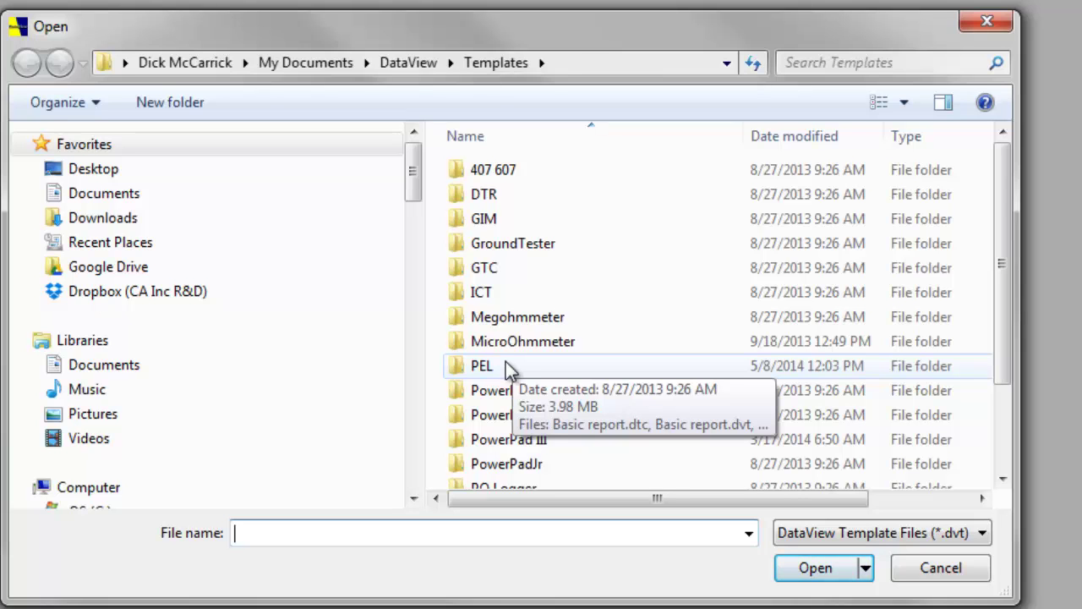
double_click(505, 364)
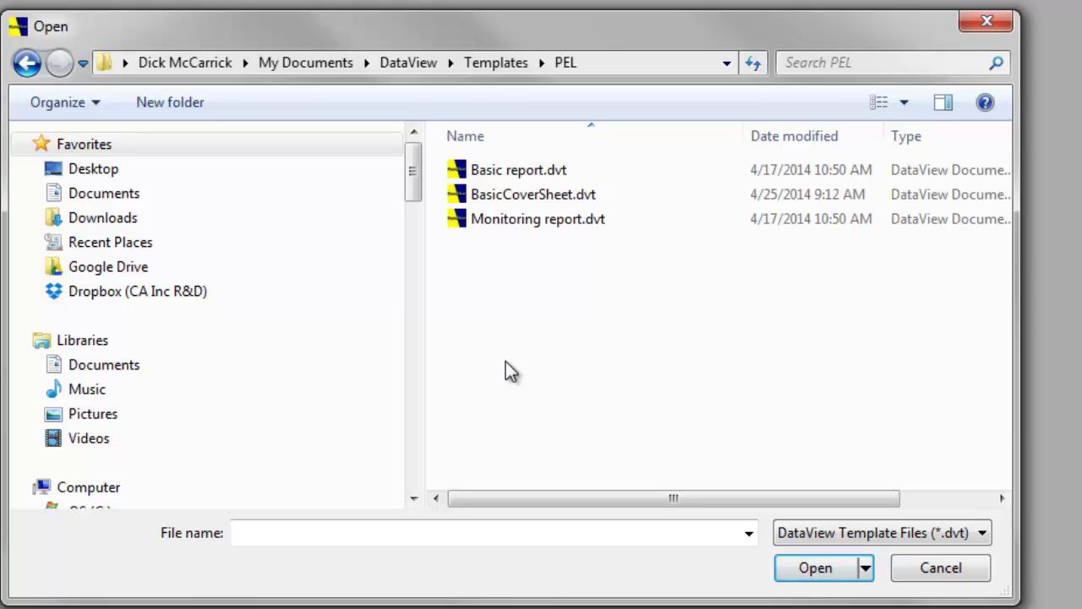
left_click(512, 177)
Open Basic report.dvt and delete the AEMC logo at the bottom of the Coversheet.
left_click(815, 572)
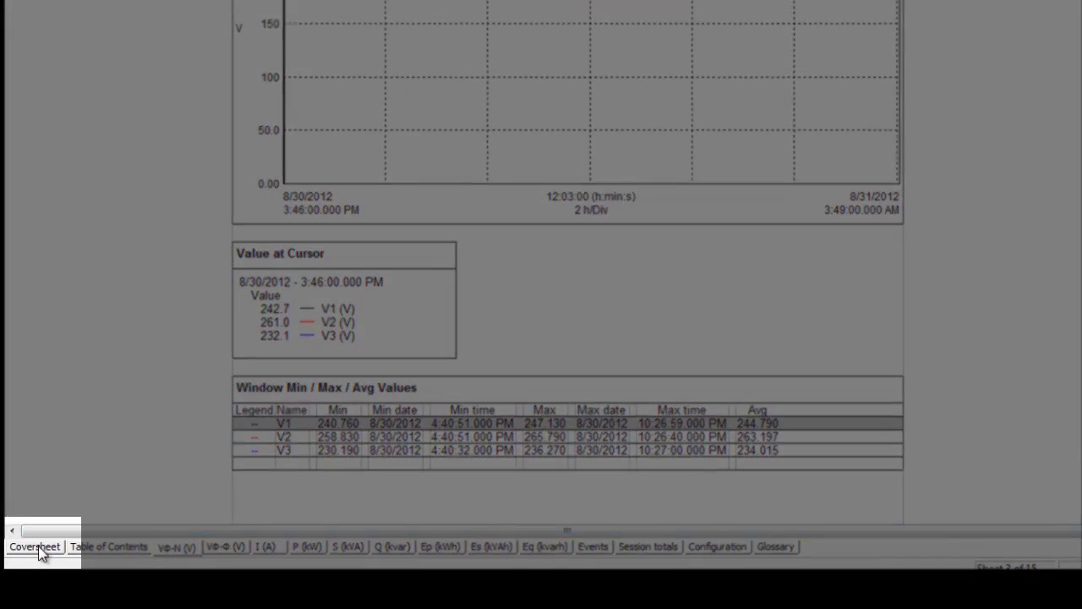
left_click(38, 548)
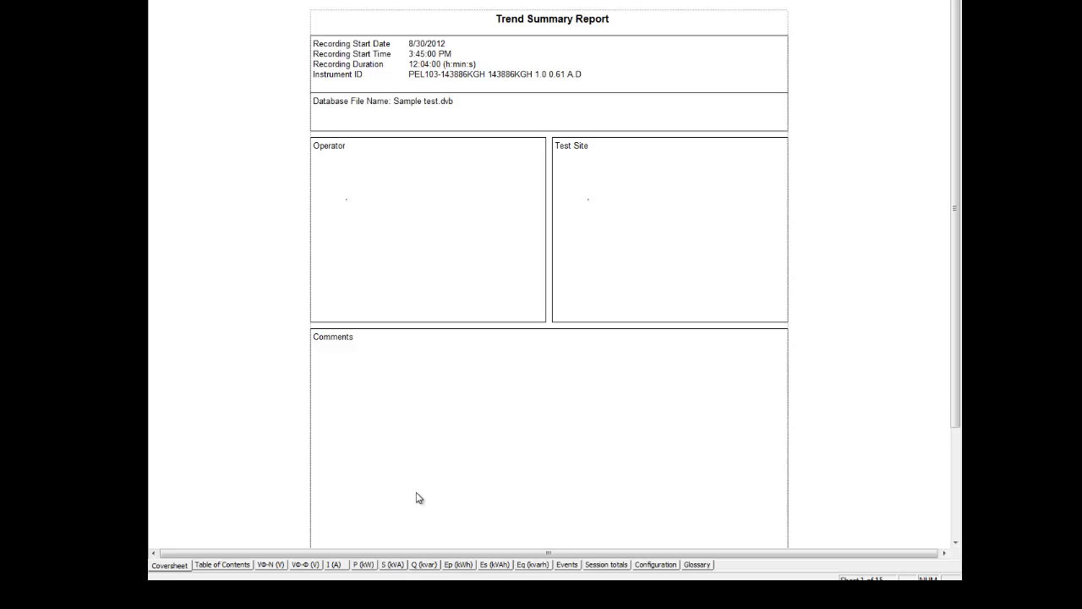
left_click_drag(956, 422, 957, 530)
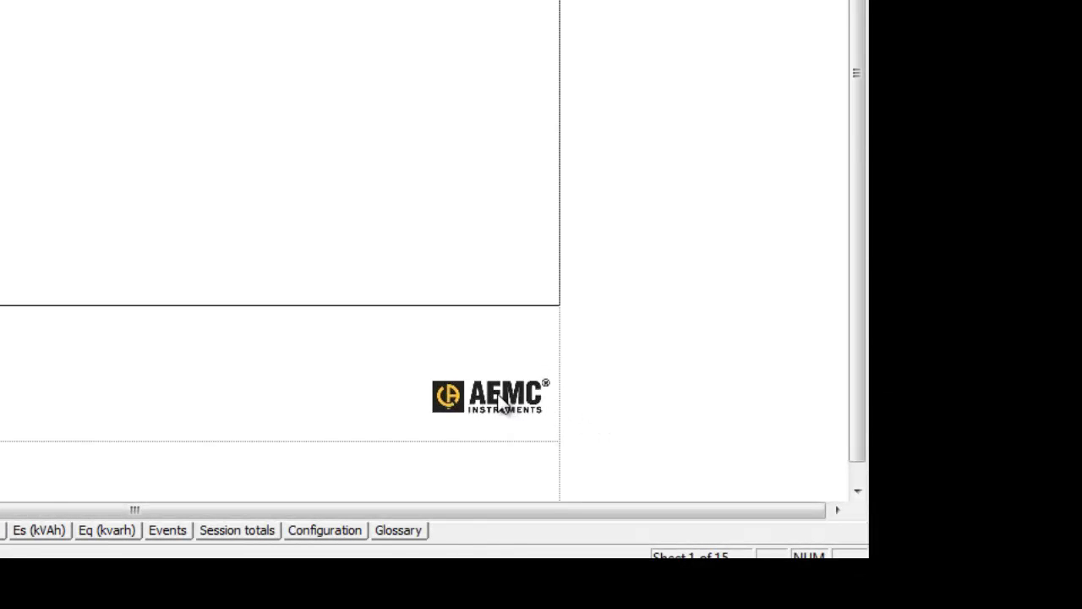
left_click(500, 400)
key("Delete")
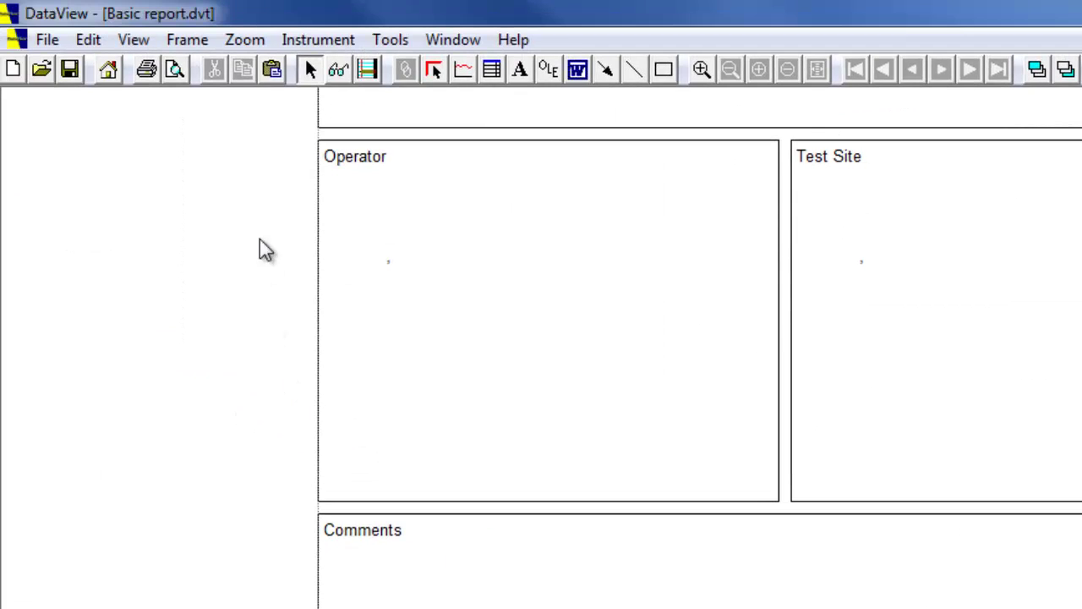
Choose Place OLE from the Frame menu to start placing an embedded object.
left_click(188, 43)
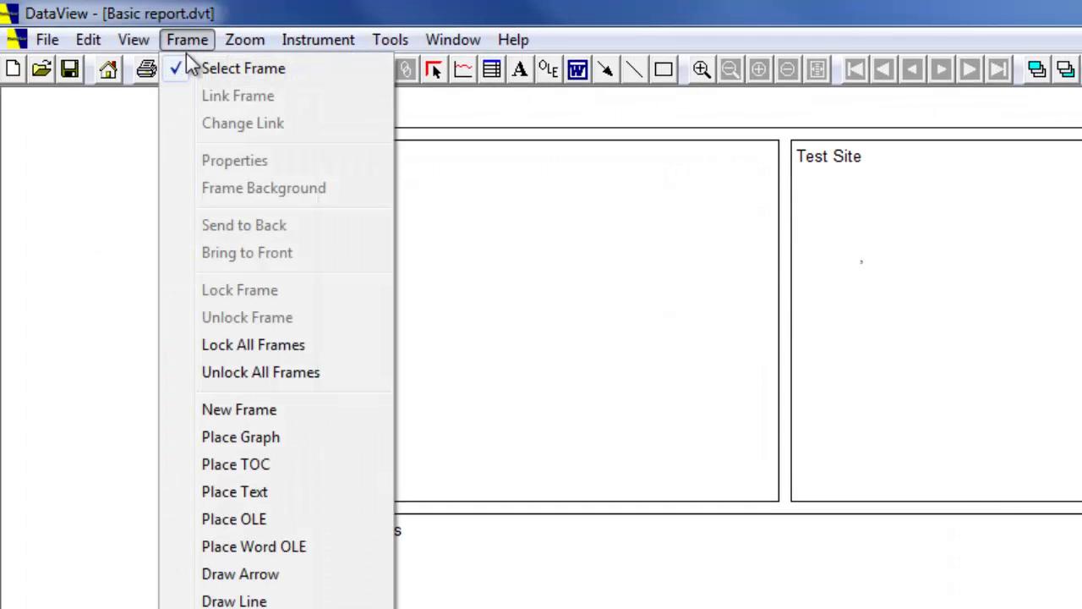
left_click(224, 519)
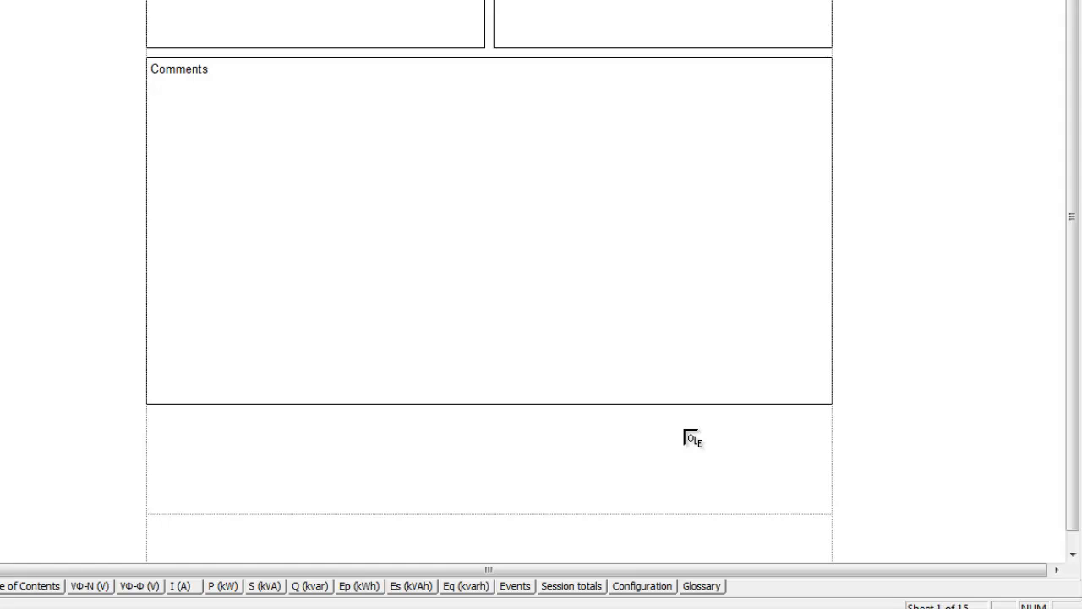
Place an OLE frame below Comments and embed AcmeLogo.jpg from the Pictures library.
left_click(685, 430)
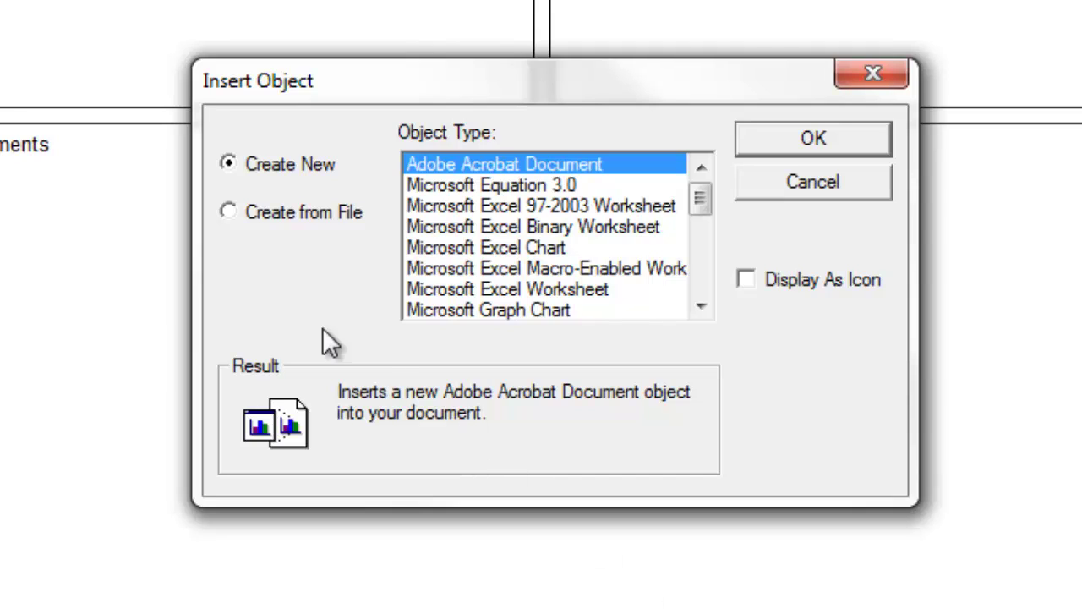
left_click(229, 214)
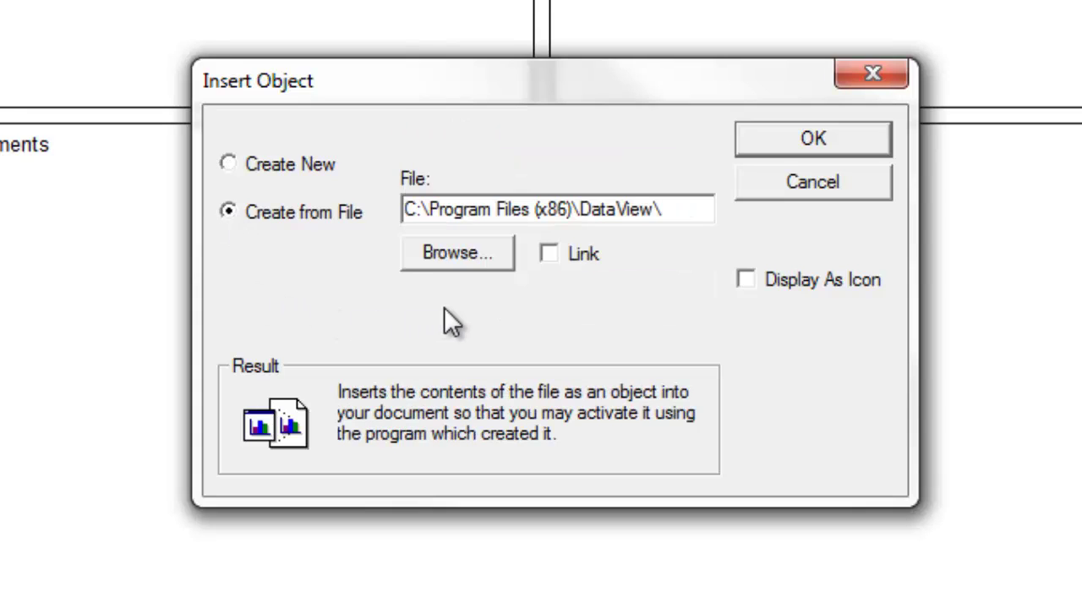
left_click(445, 253)
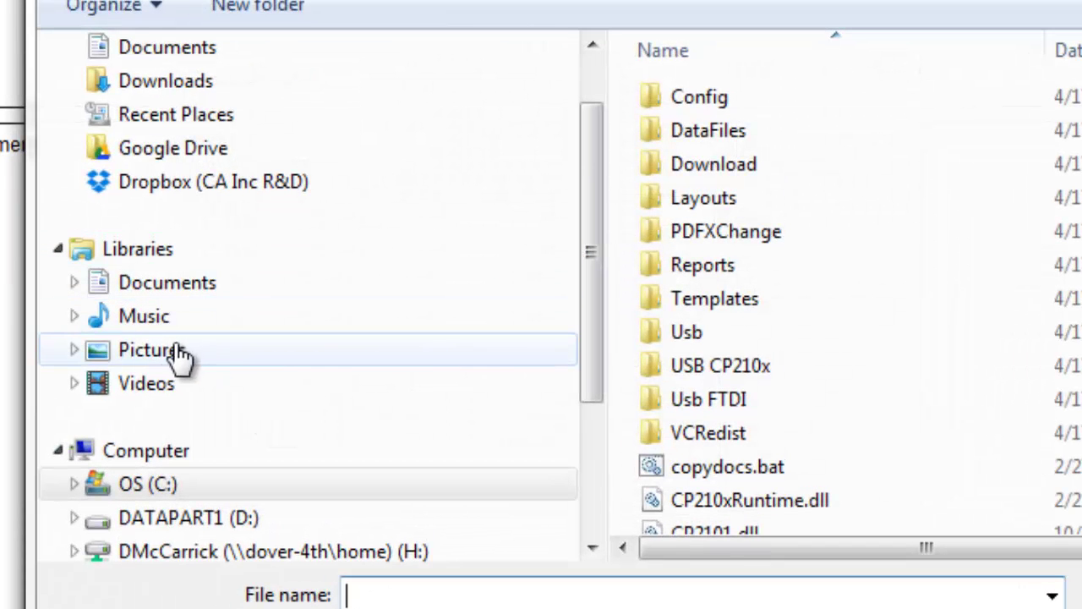
left_click(173, 359)
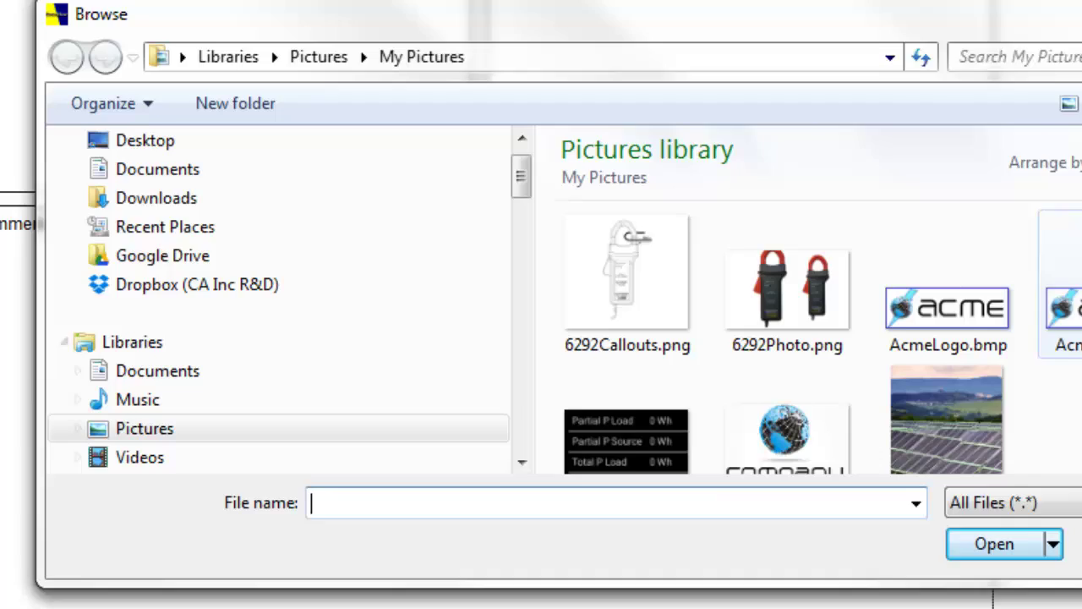
type("AcmeLogo.jpg")
key("Return")
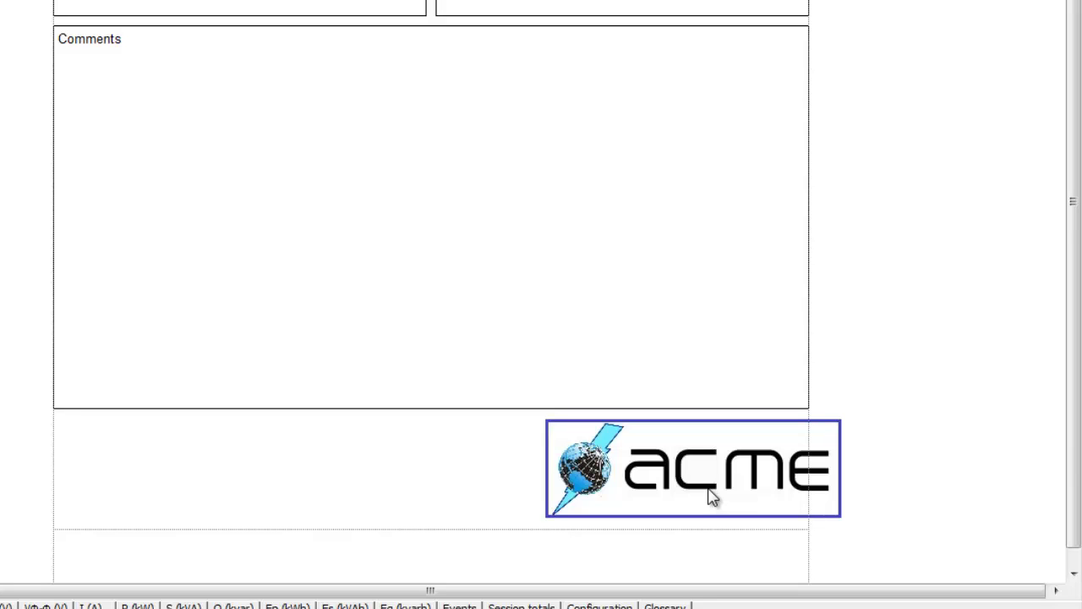
Drag the ACME logo into position just below the Comments frame.
mouse_move(713, 497)
left_mouse_down()
mouse_move(668, 490)
mouse_move(677, 480)
left_mouse_up()
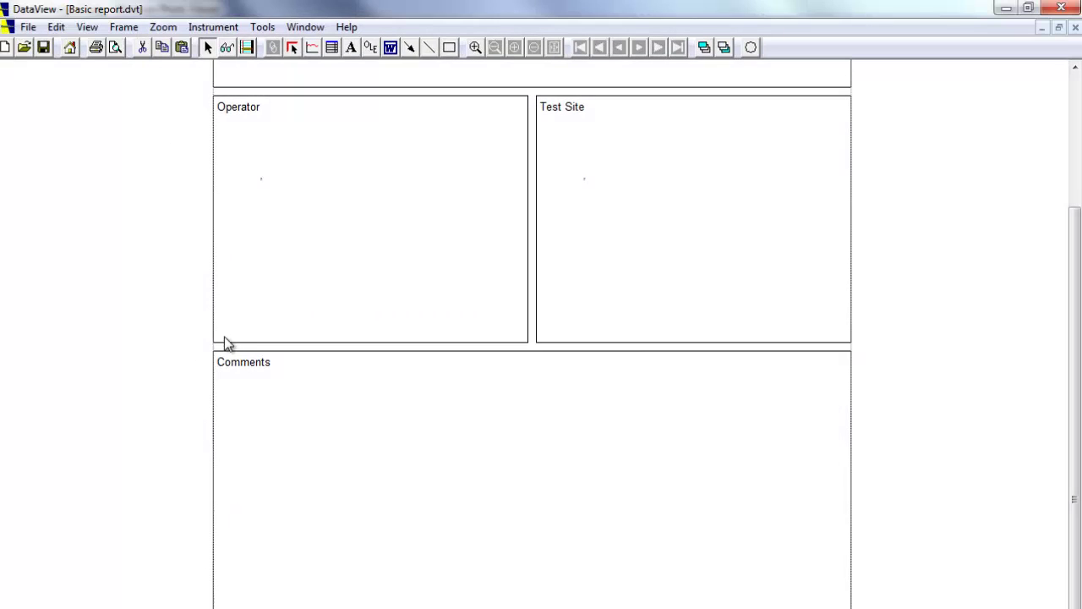
Save a copy in the PEL folder, renaming the file to BasicReportWithLogo.dvt.
left_click(27, 28)
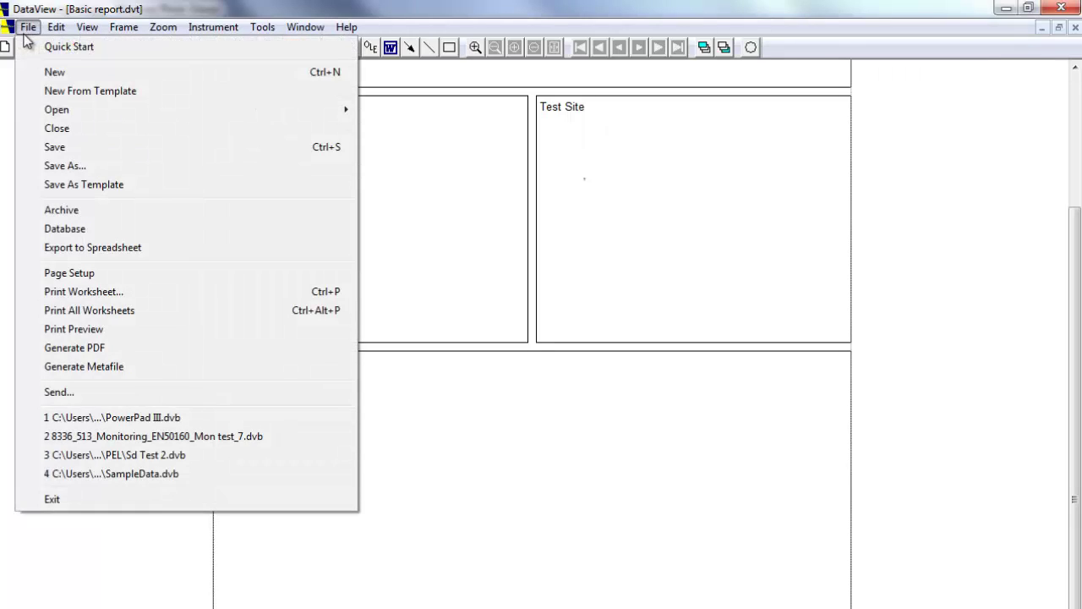
left_click(64, 166)
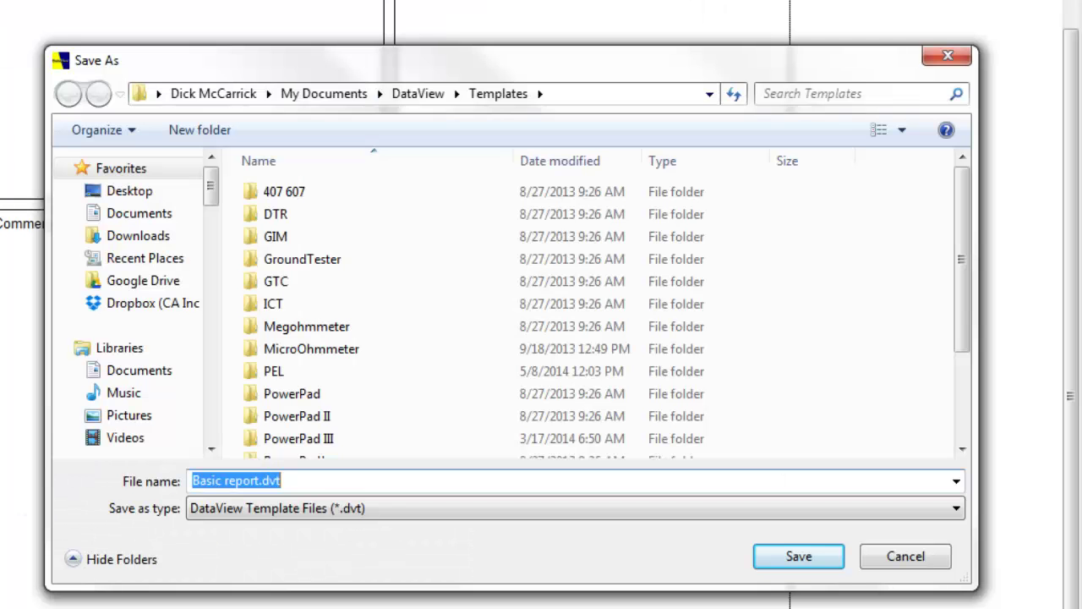
double_click(269, 372)
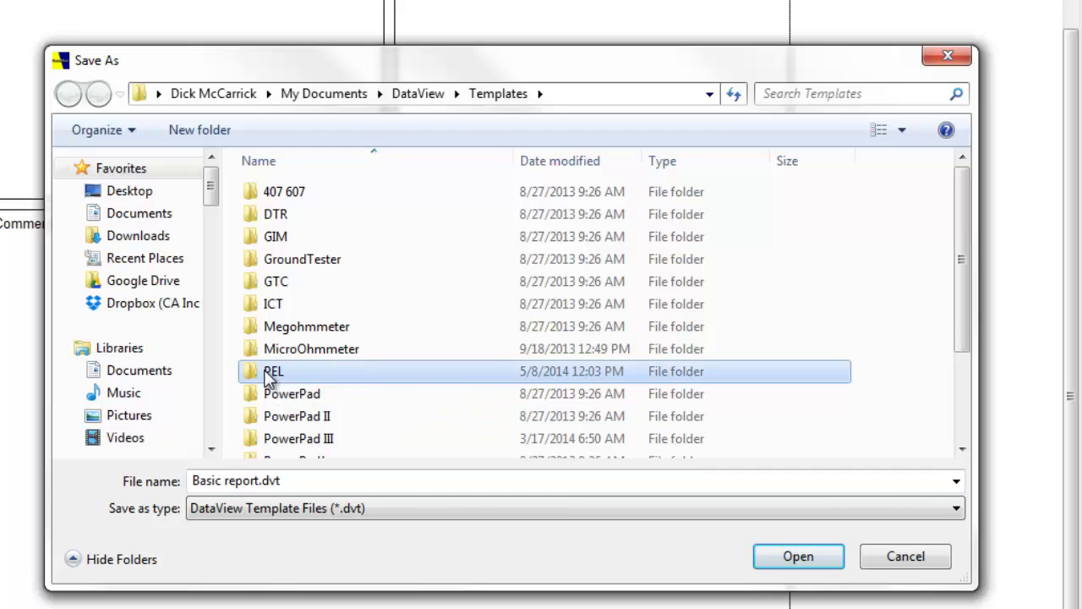
left_click(223, 480)
type("ReportWithLogo")
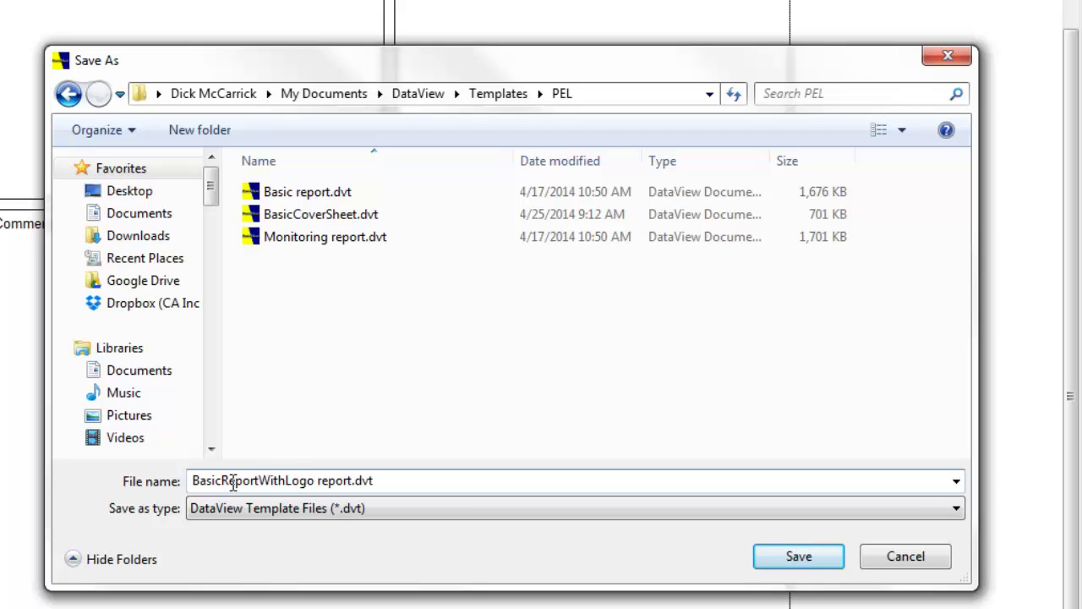
key("Delete")
key("Delete")
key("Delete")
key("Delete")
key("Delete")
key("Delete")
key("Delete")
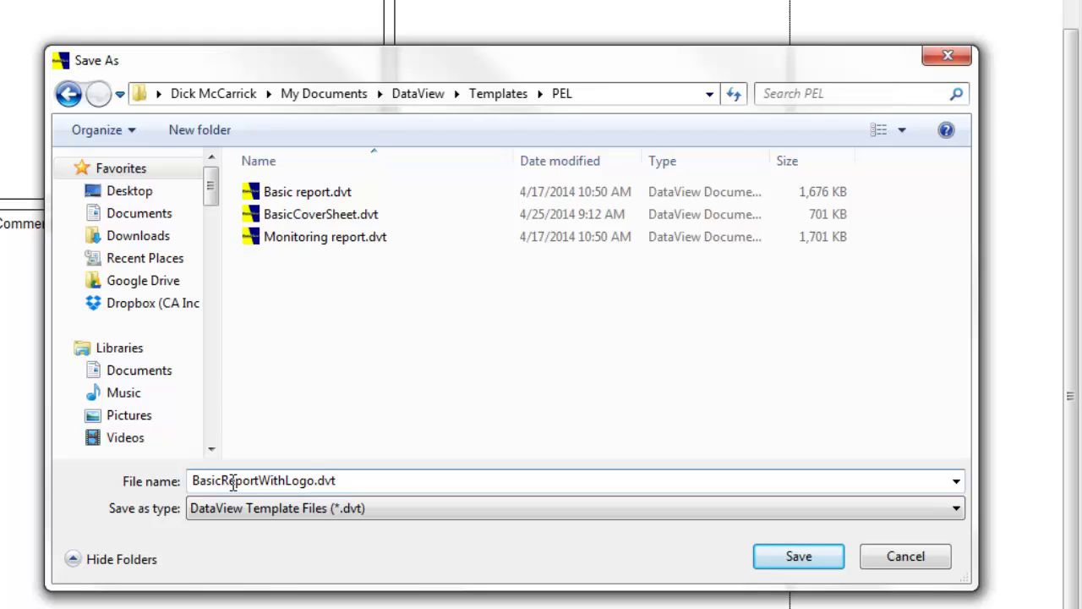